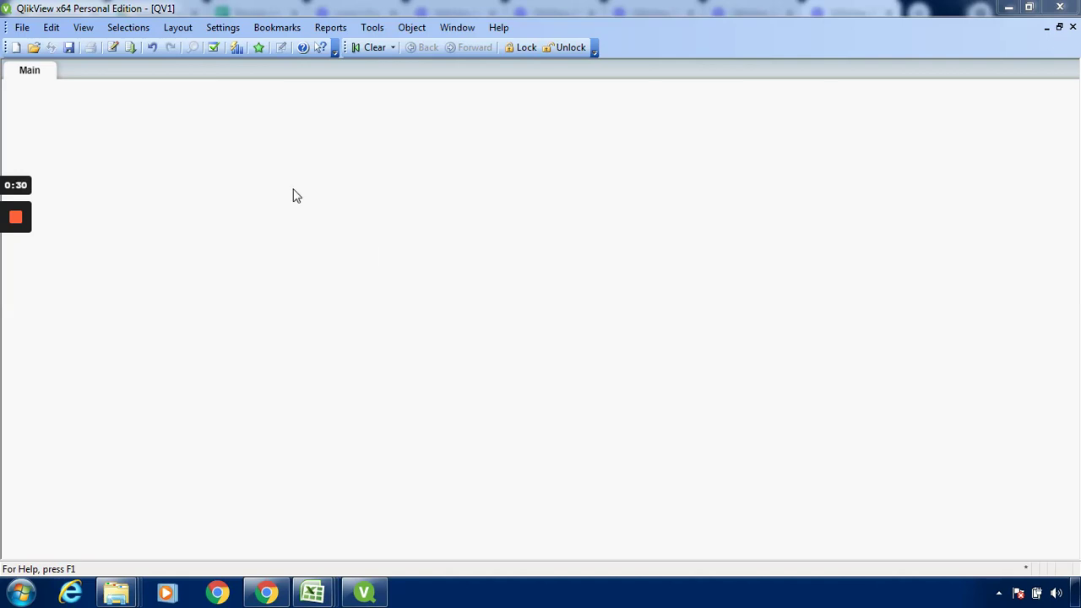
Step: Start a new horizontal line/arrow object on the sheet with a 2 pt line weight and the plain line style without arrowheads
right_click(359, 156)
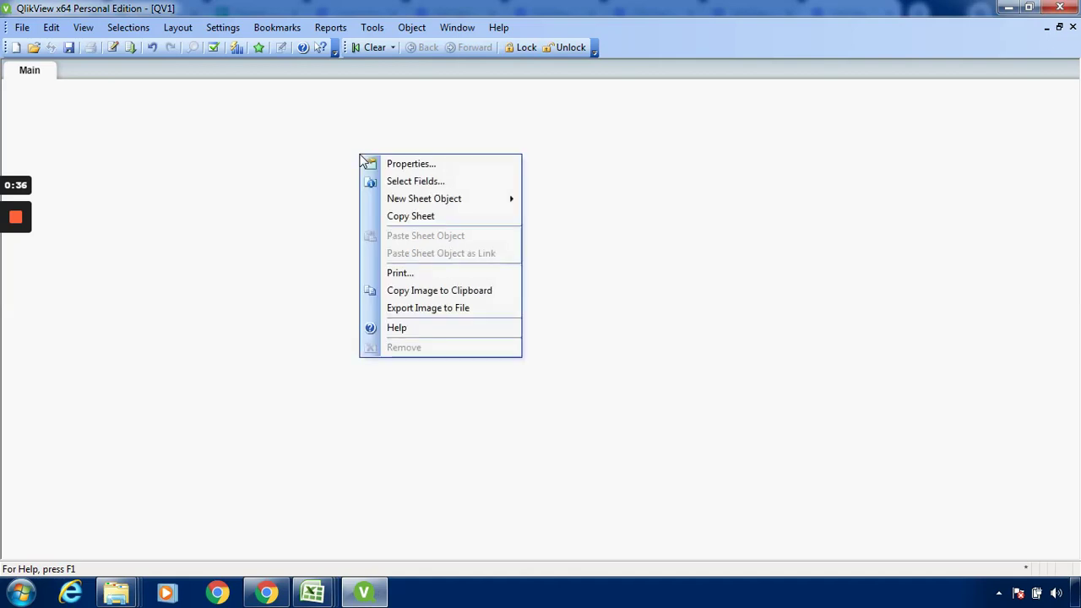
mouse_move(405, 200)
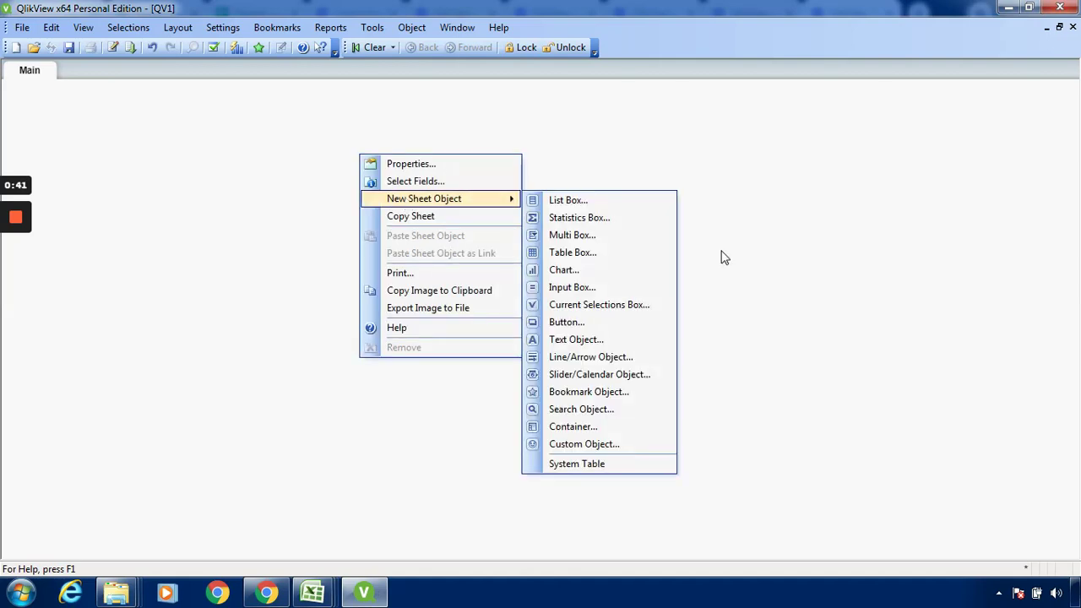
left_click(639, 360)
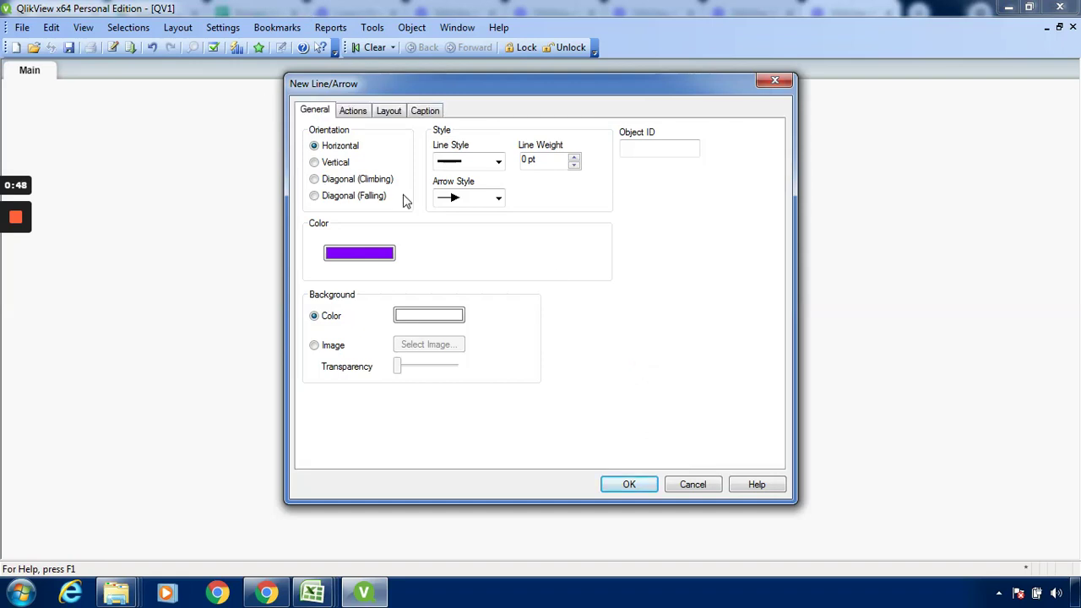
left_click(574, 159)
left_click(574, 160)
left_click(498, 199)
left_click(464, 221)
Step: Give the line a fixed dark purple colour (red 64, green 0, blue 128) and create the object
left_click(379, 255)
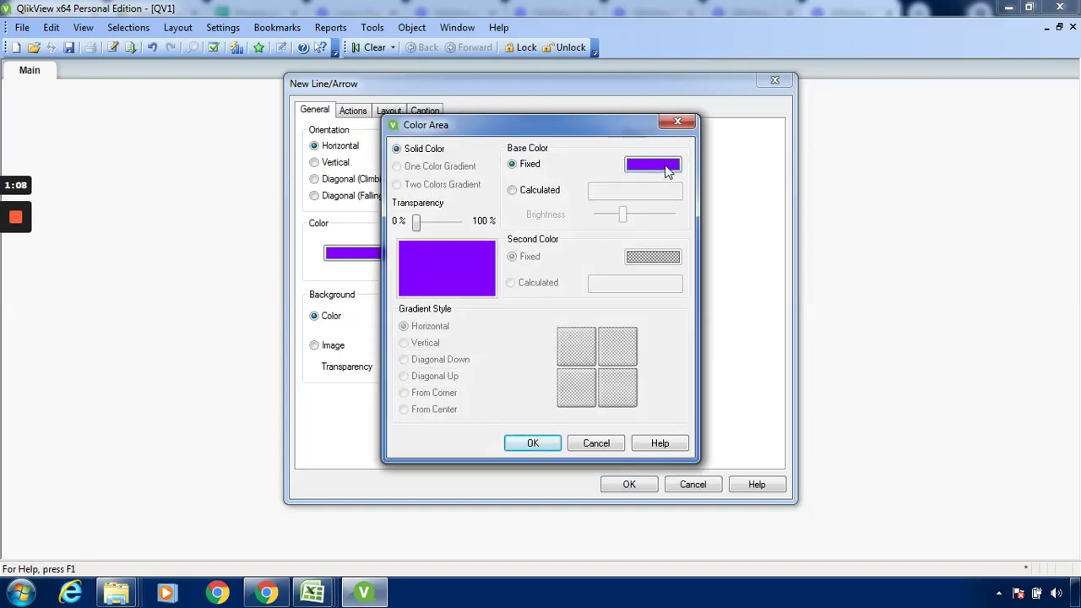
left_click(653, 165)
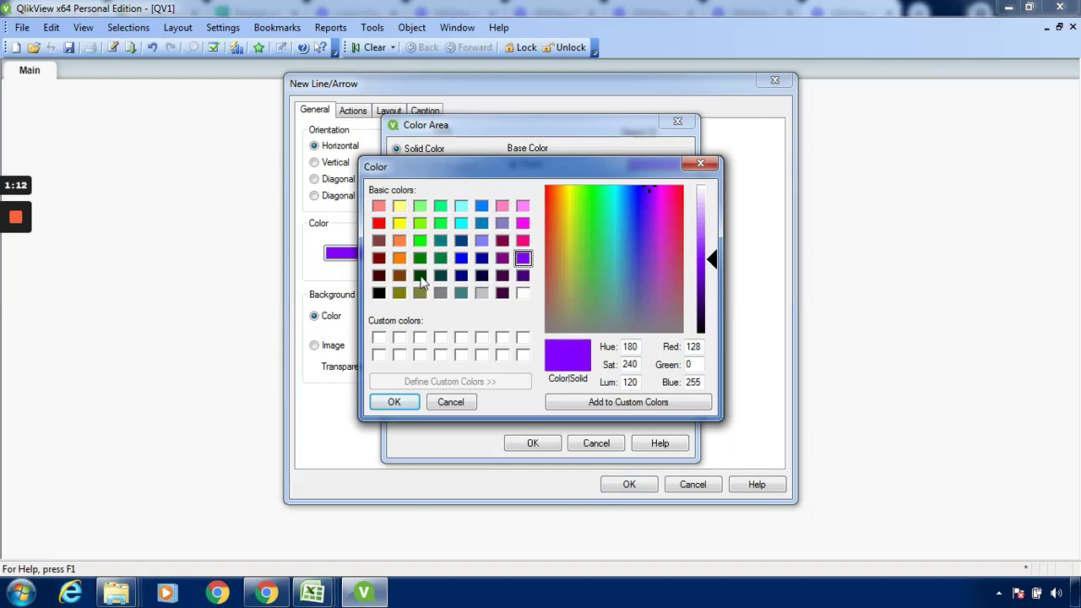
left_click(523, 276)
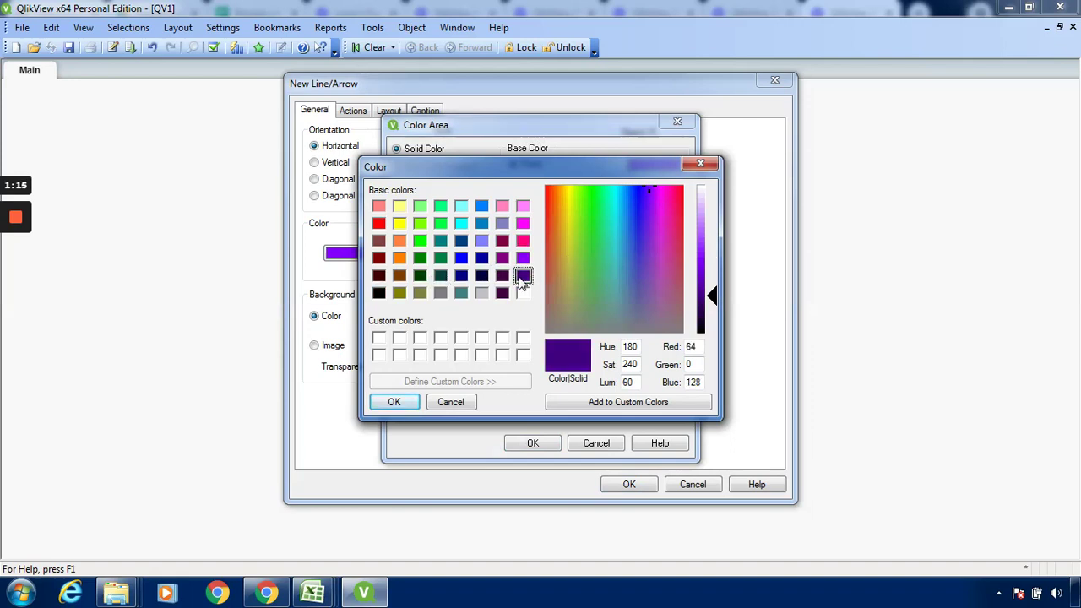
left_click(392, 402)
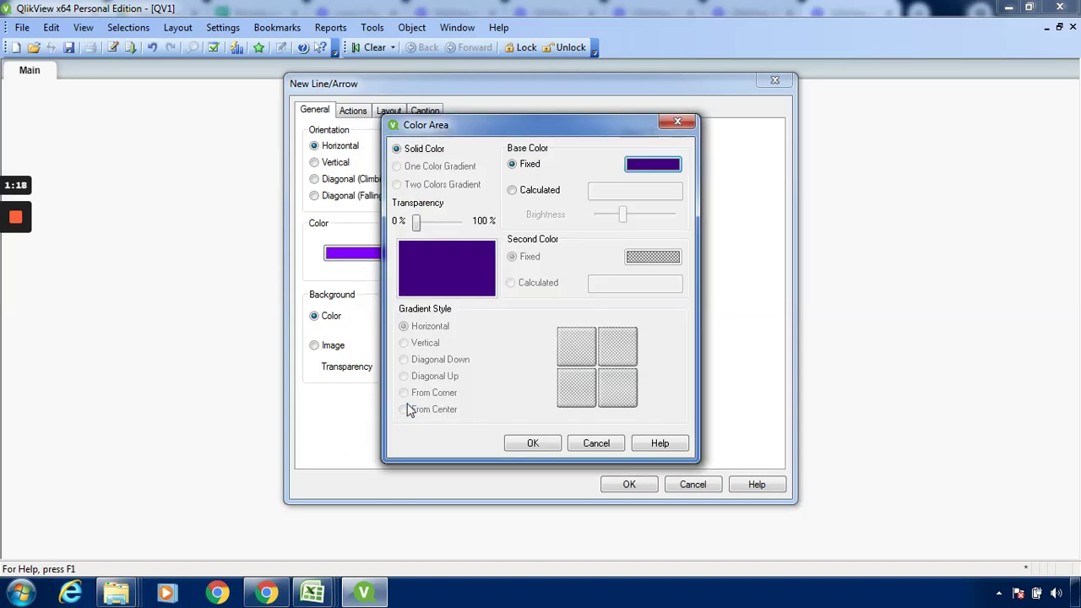
left_click(534, 447)
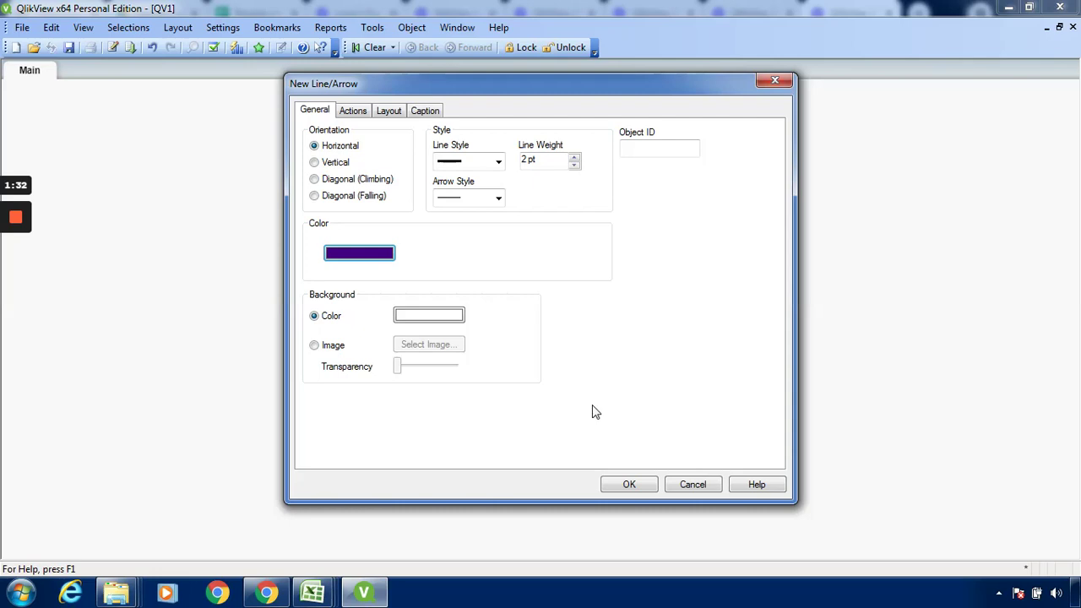
left_click(628, 481)
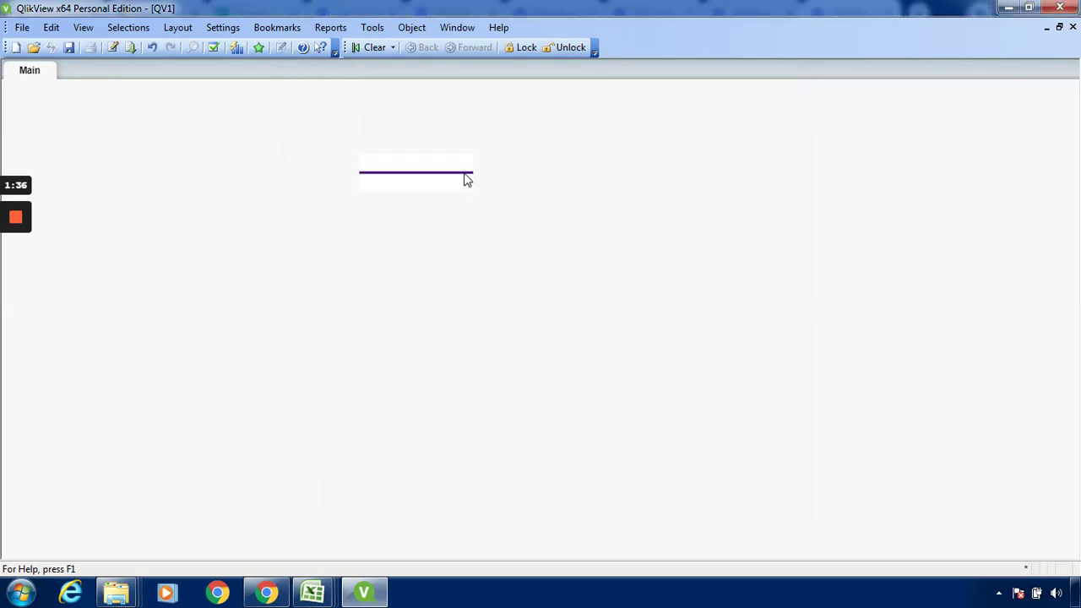
Step: Move the line slightly up the sheet and stretch its right end to about three times the original length
left_click_drag(466, 177, 427, 133)
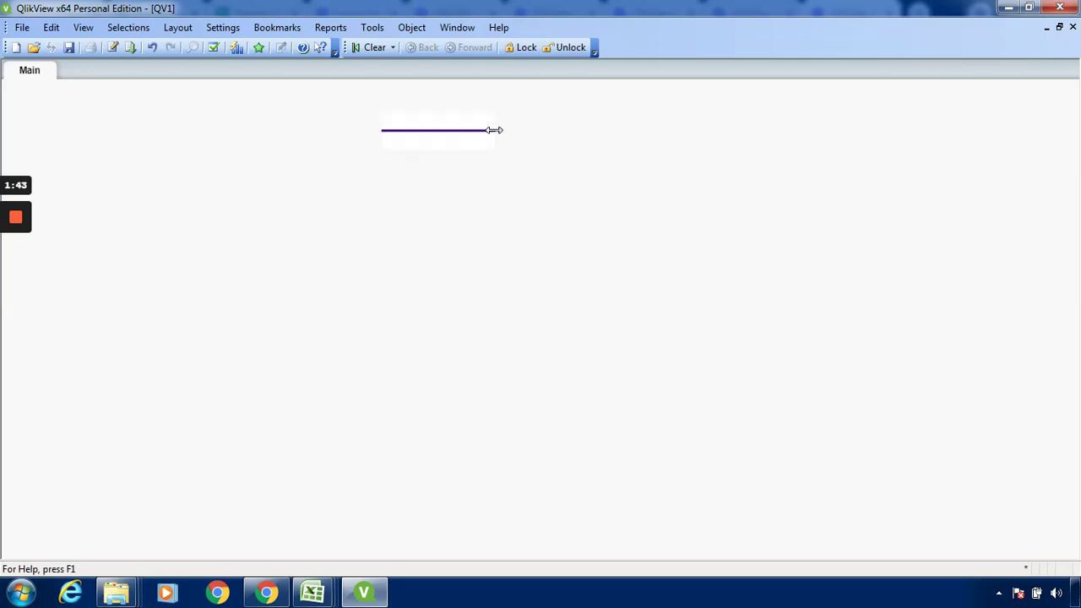
left_click_drag(494, 130, 716, 130)
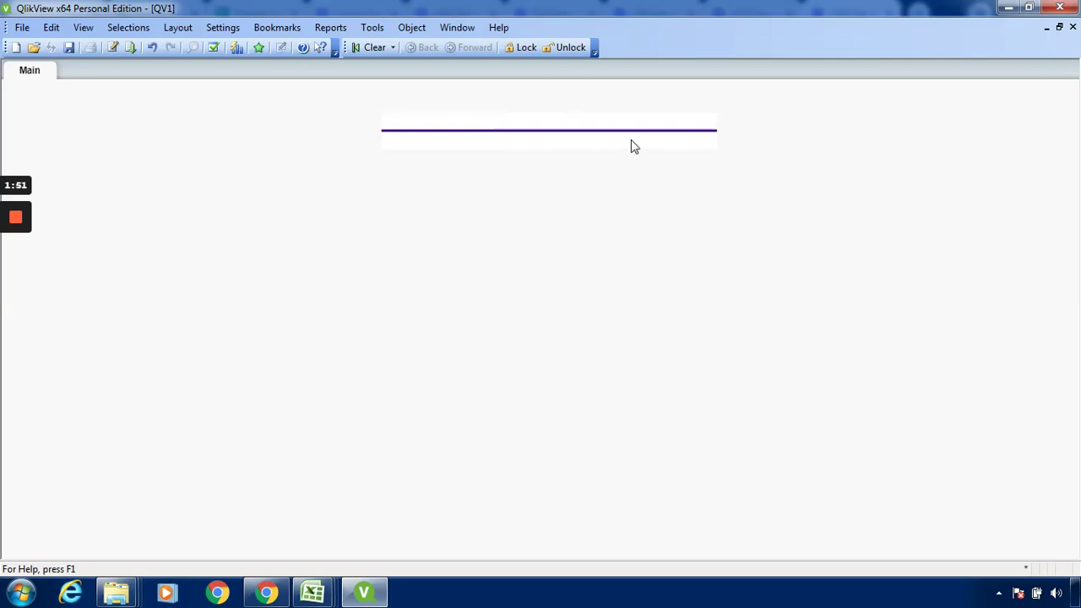
Step: Change the line object's orientation to Vertical and stretch it down to most of the sheet's height
right_click(631, 145)
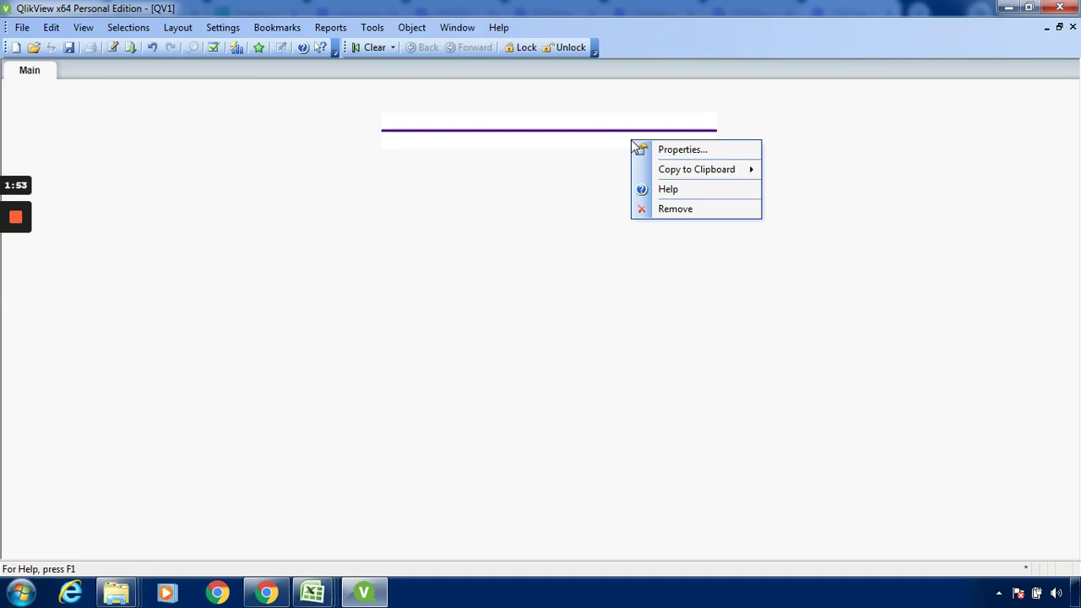
left_click(674, 152)
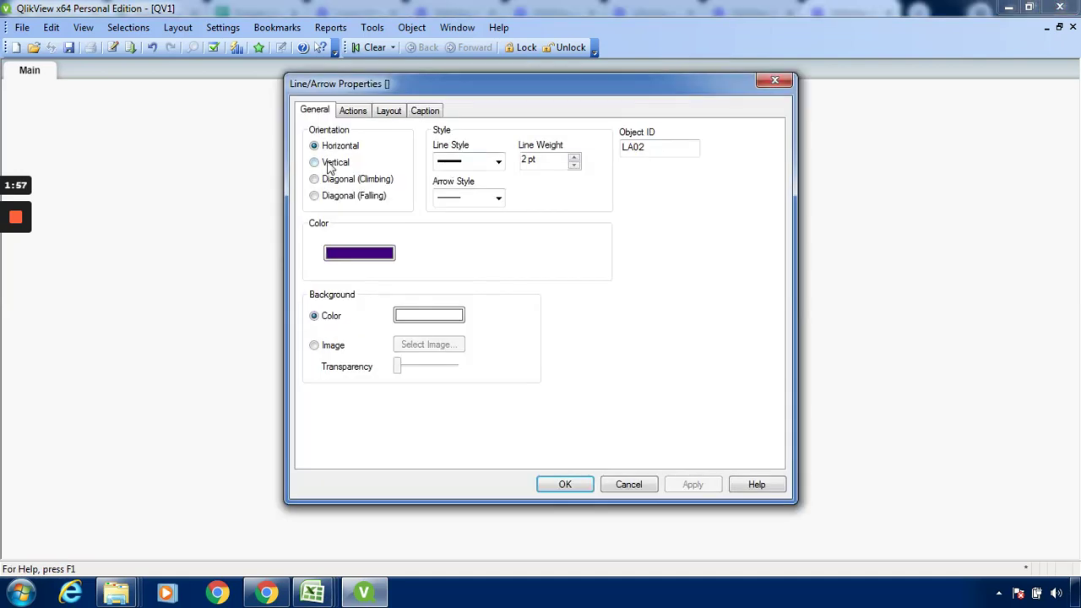
left_click(315, 162)
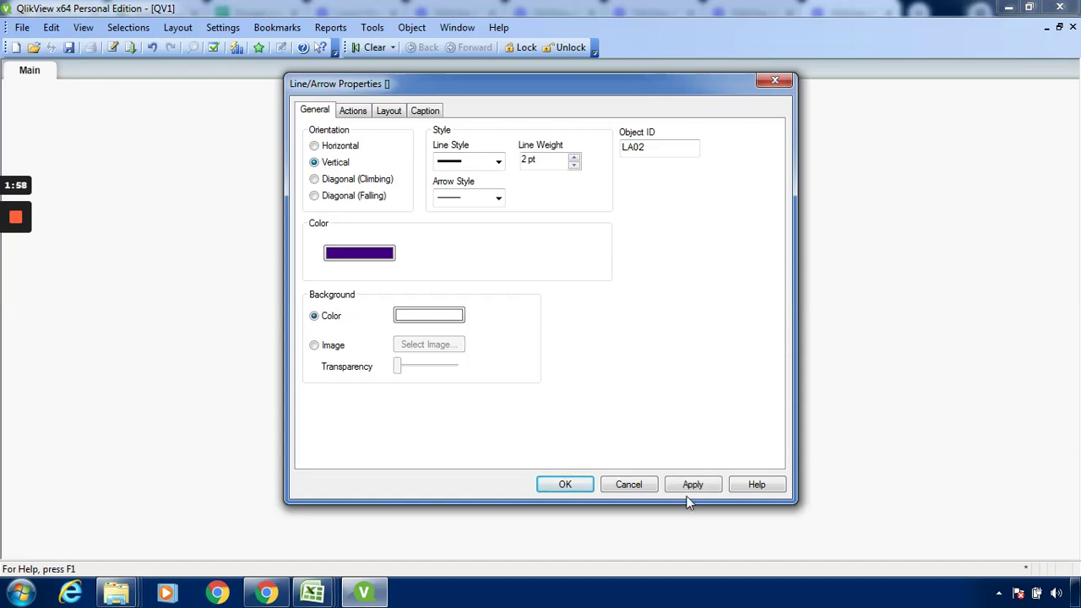
left_click(691, 486)
left_click(577, 486)
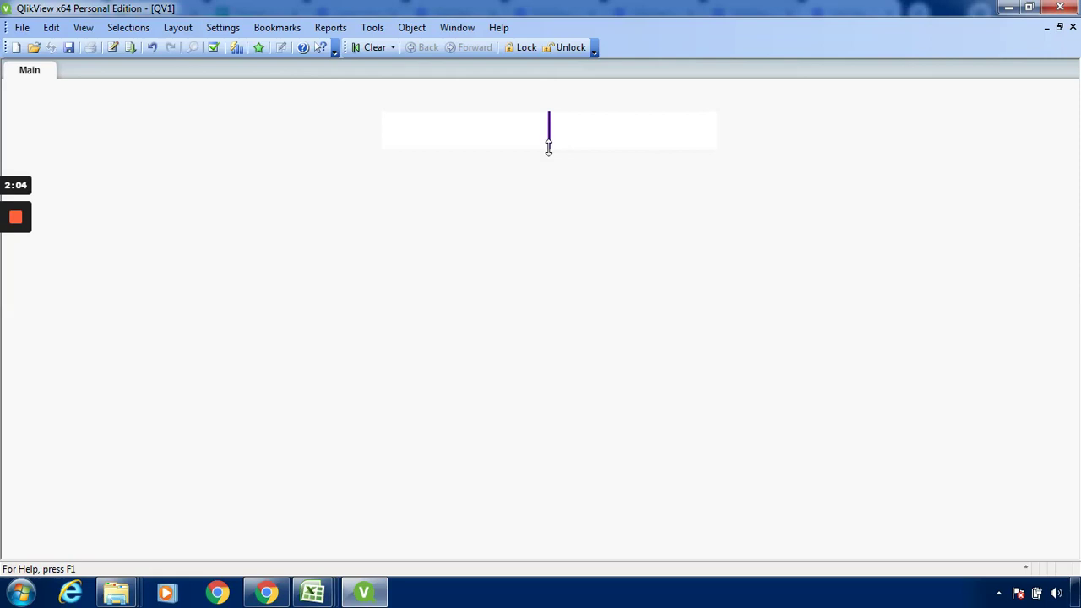
left_click_drag(549, 146, 551, 395)
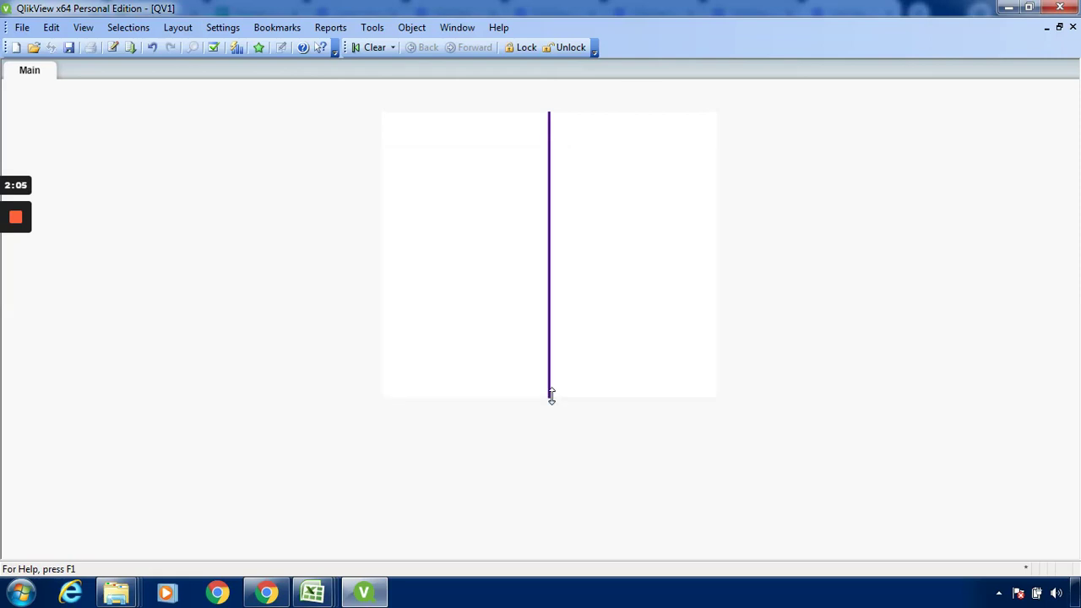
Step: Set the line object's orientation back to Horizontal and apply it
right_click(601, 263)
left_click(668, 268)
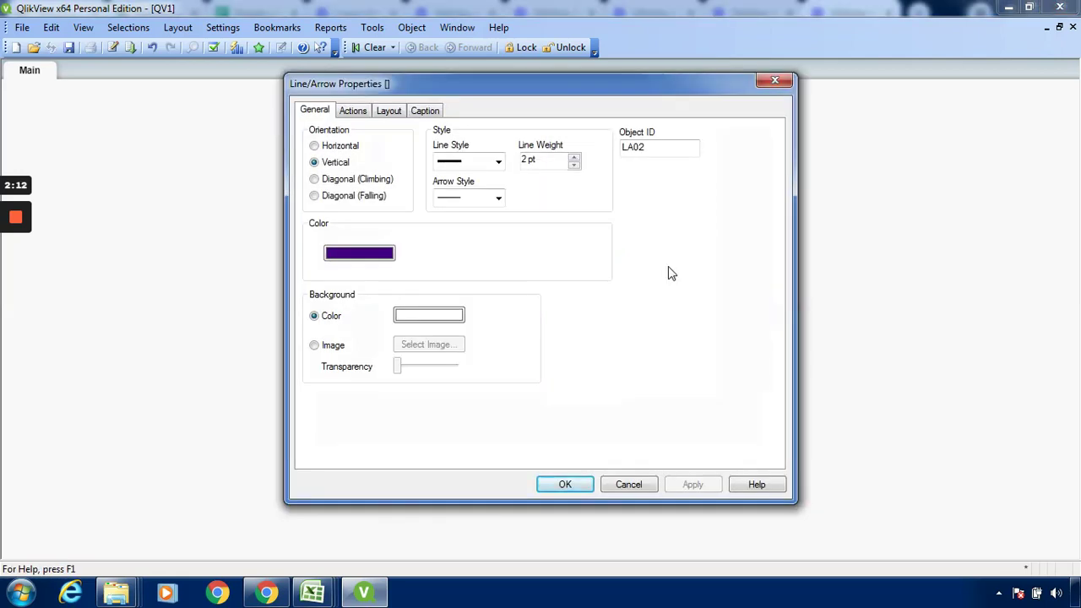
left_click(343, 148)
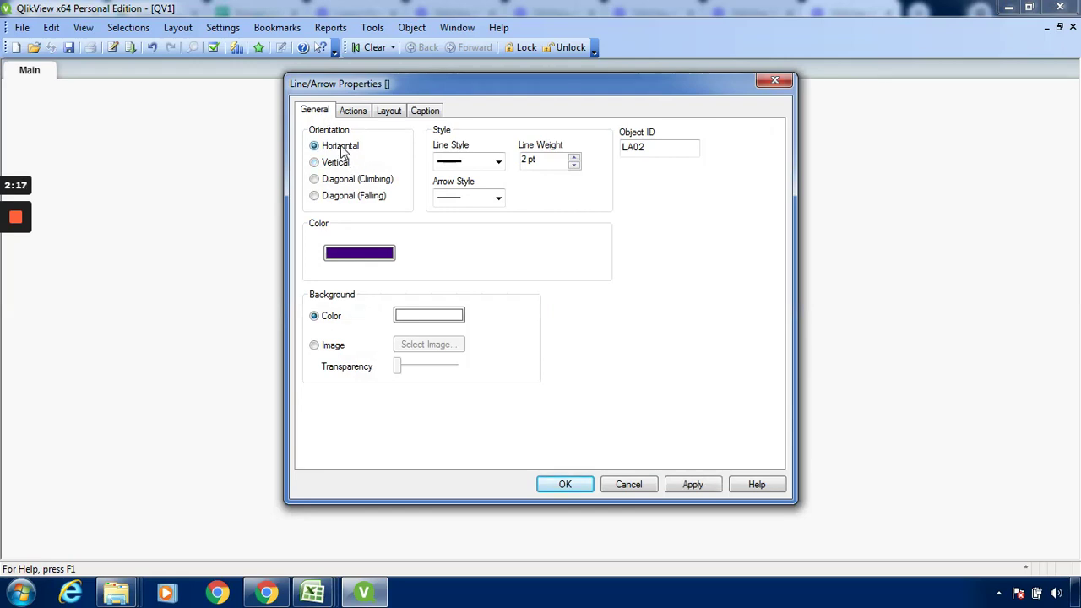
left_click(692, 484)
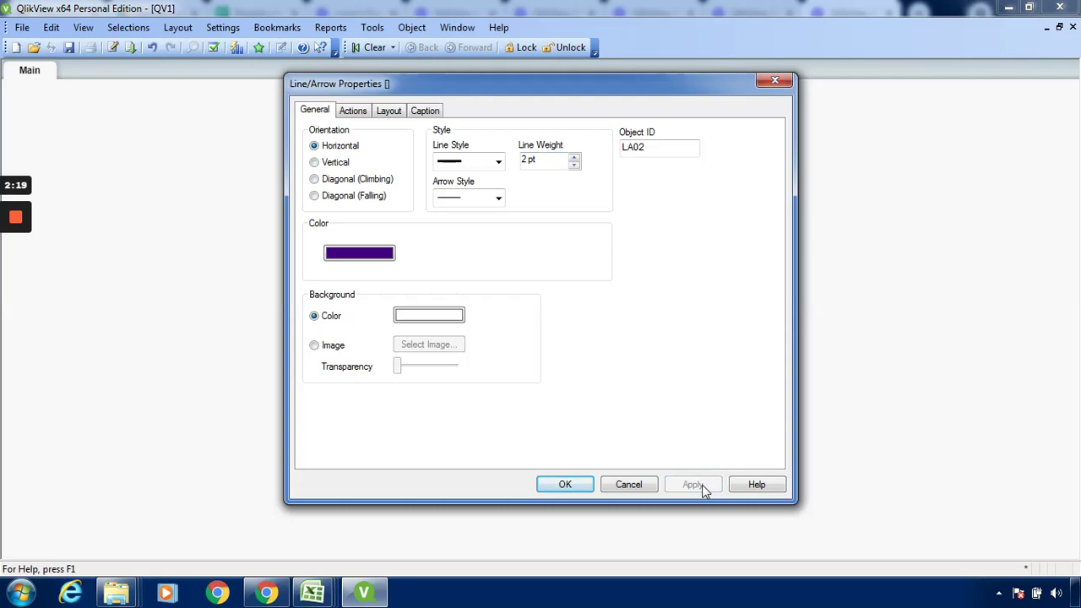
left_click(559, 483)
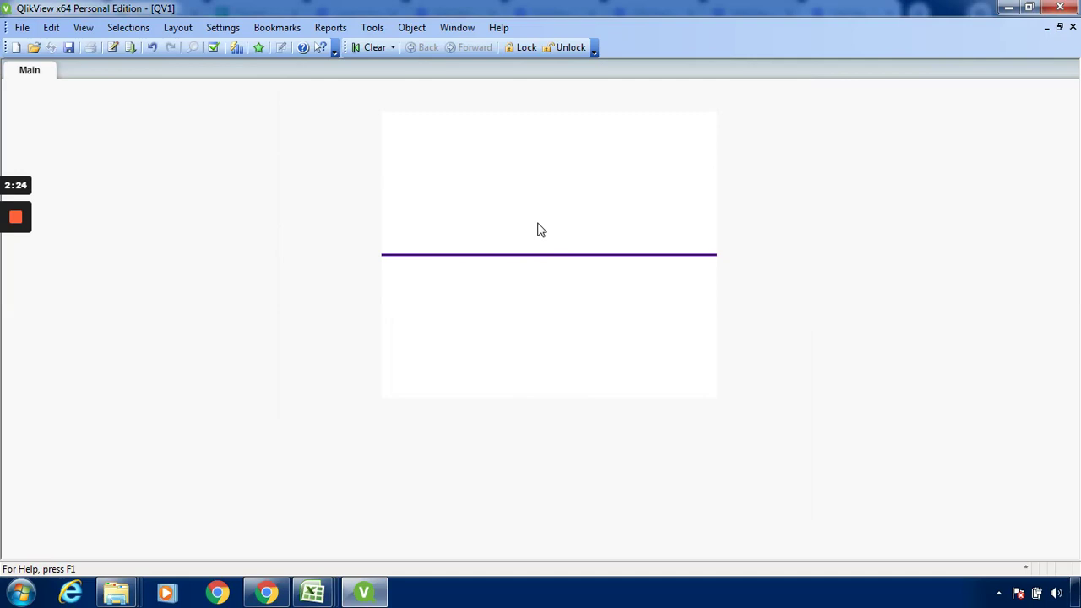
Step: Set the line's arrow style to a solid arrowhead pointing right, and shift the object further left on the sheet
right_click(538, 228)
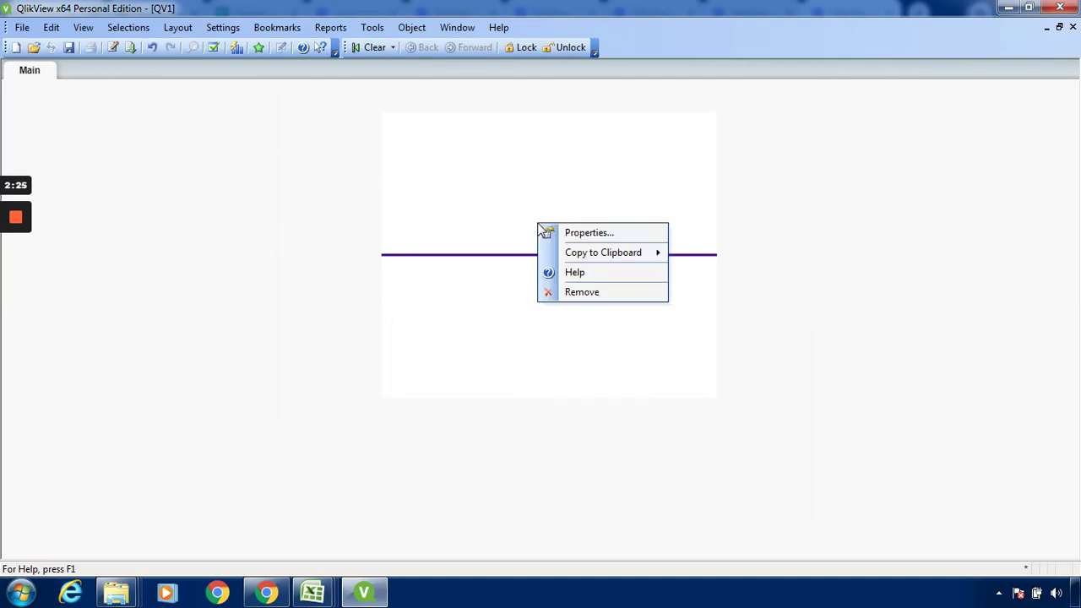
left_click(590, 233)
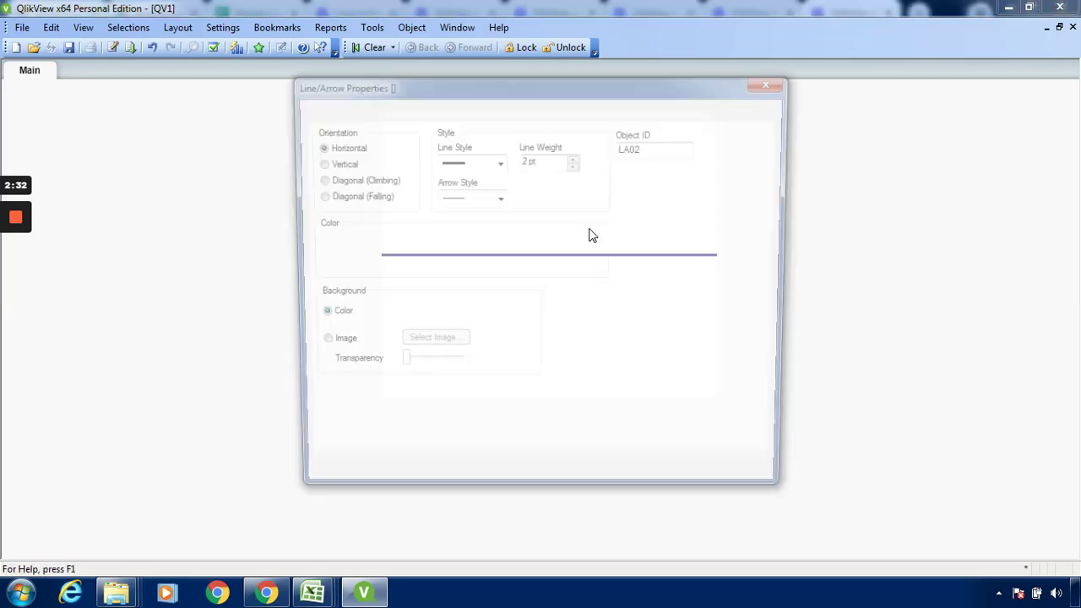
left_click(499, 200)
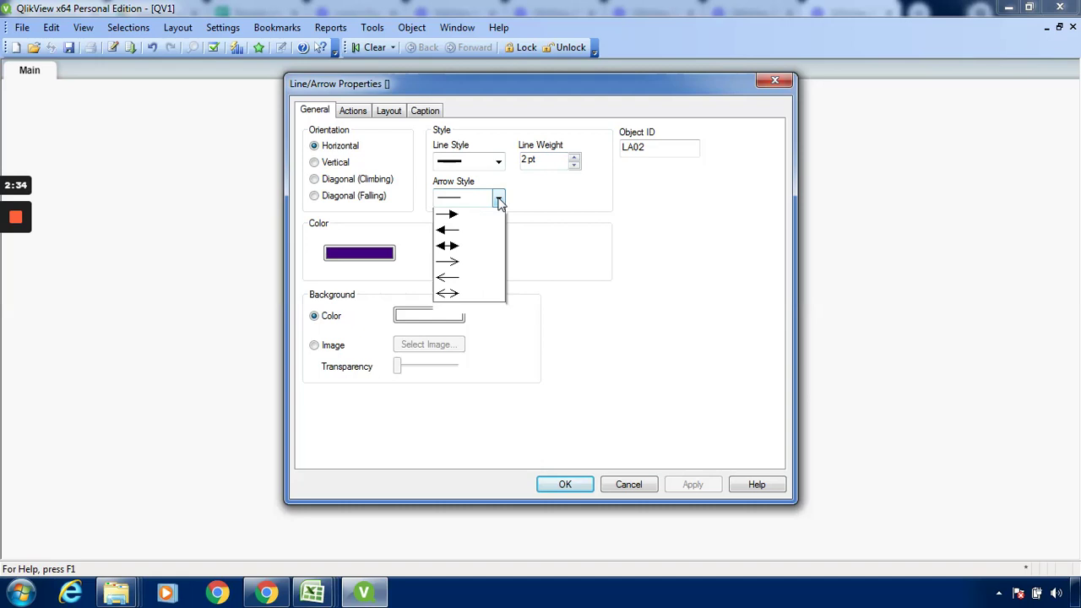
left_click(451, 233)
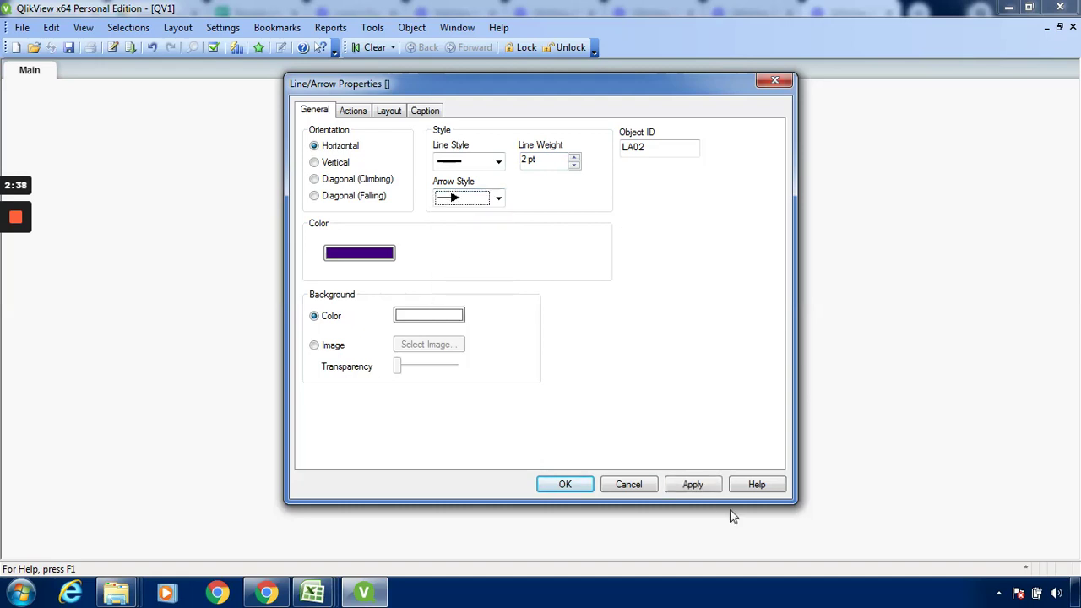
left_click(704, 489)
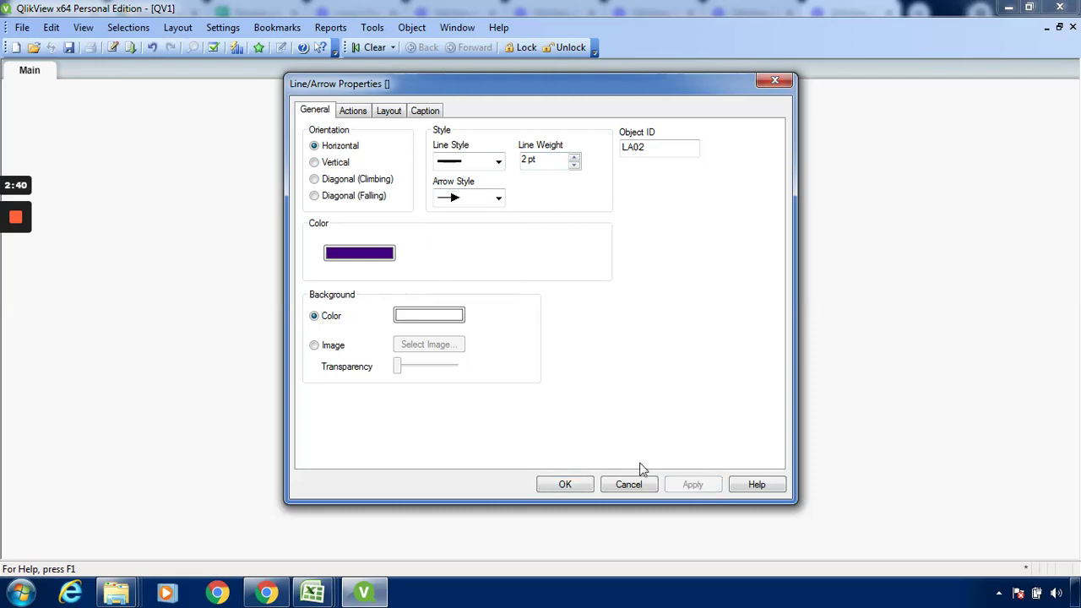
left_click(562, 485)
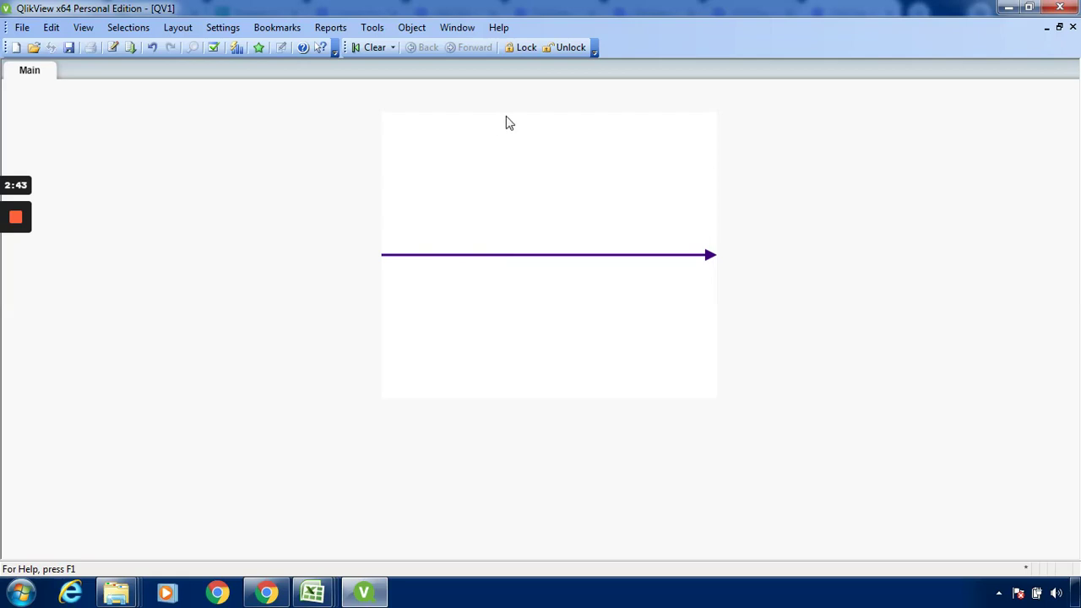
left_click_drag(496, 131, 373, 128)
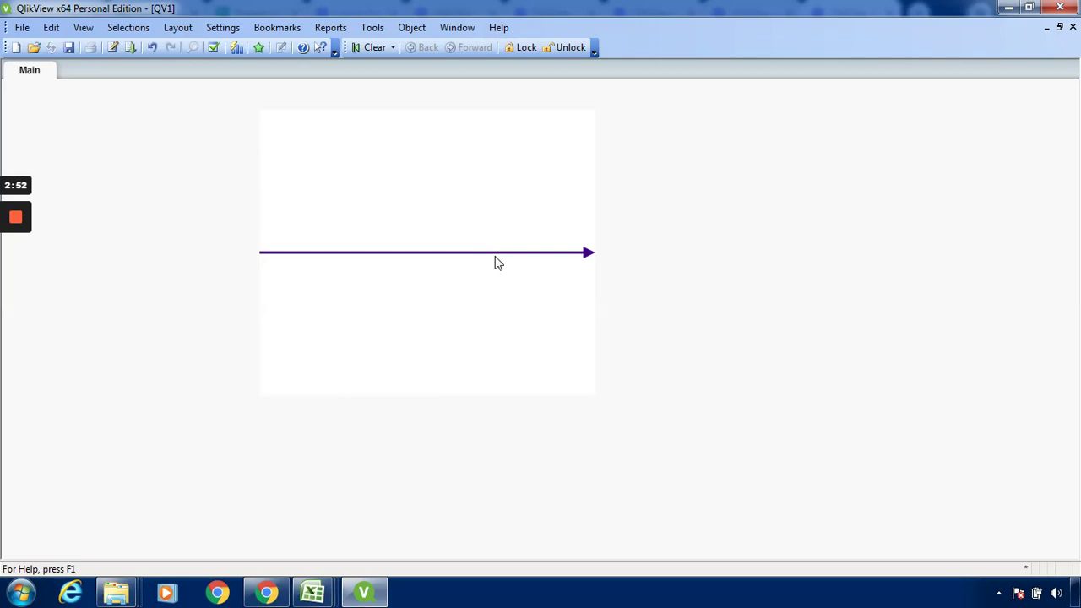
Step: Add an external Open URL action to the horizontal arrow object
right_click(497, 261)
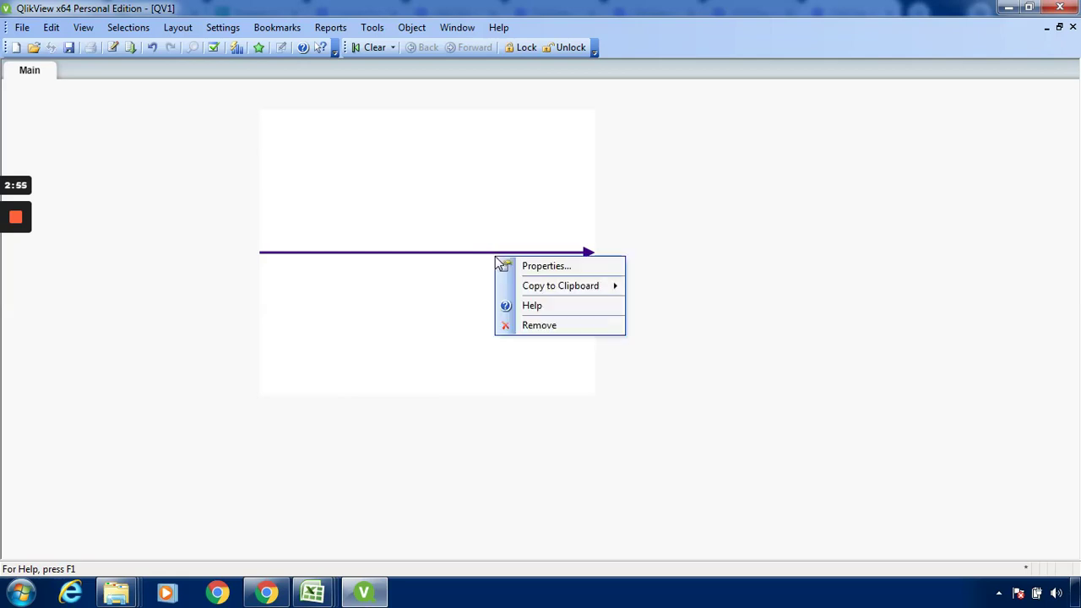
left_click(544, 267)
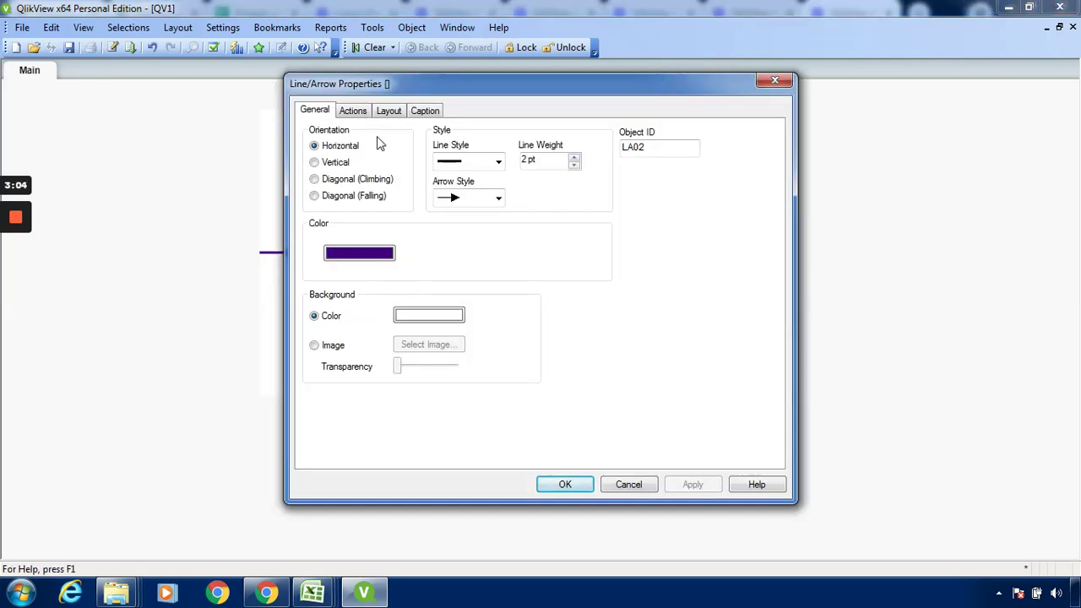
left_click(353, 111)
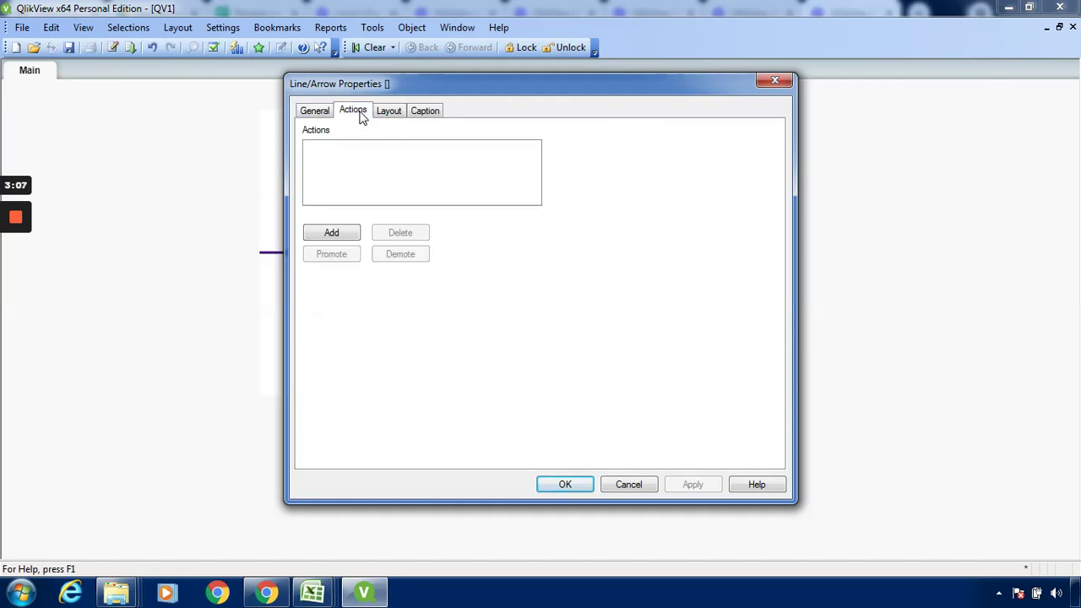
left_click(345, 236)
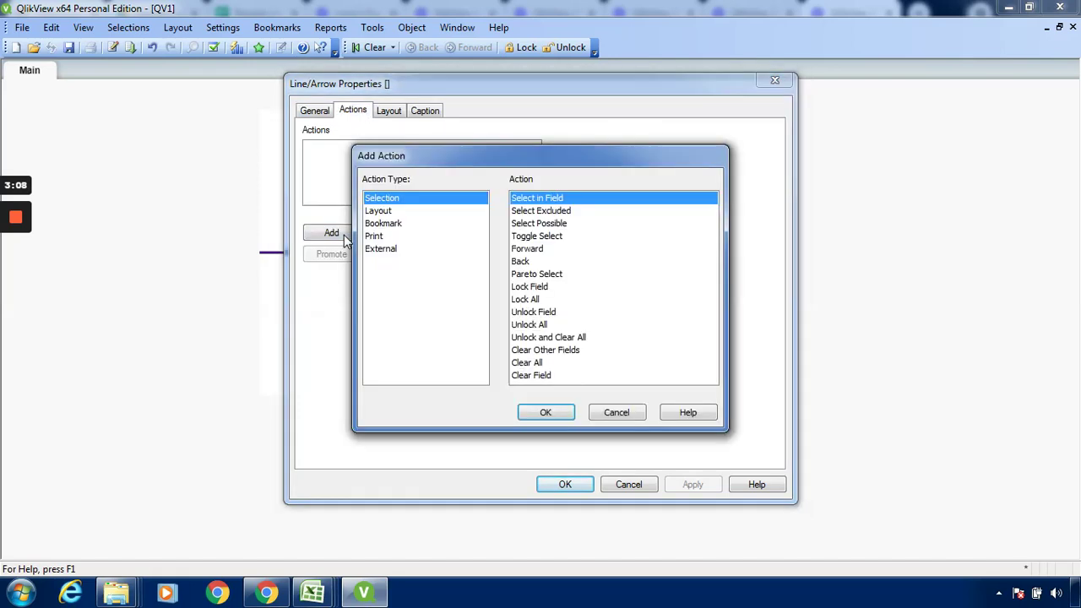
left_click(393, 252)
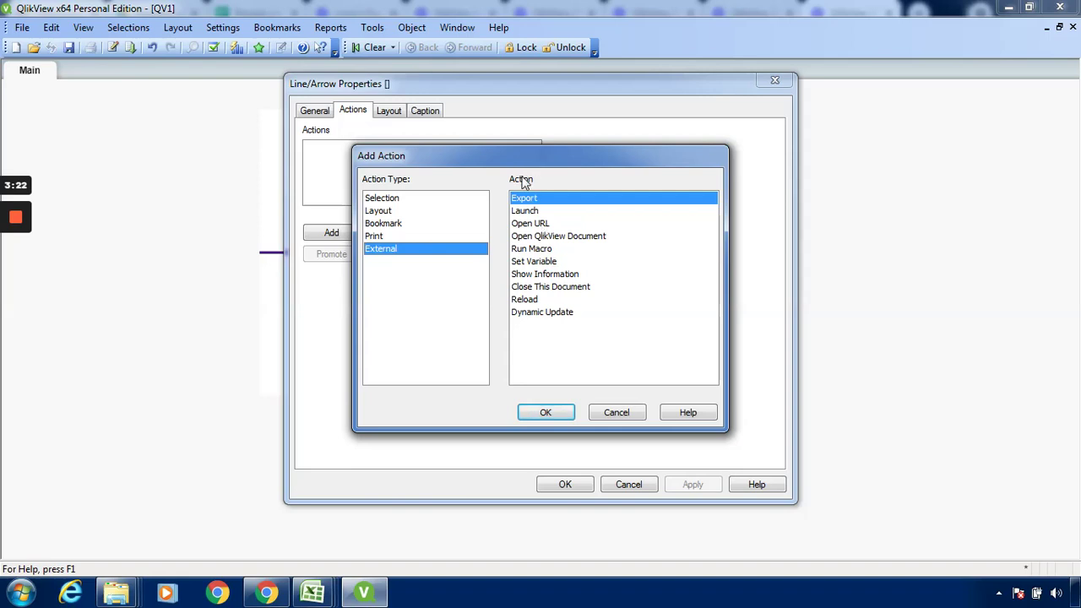
left_click(537, 224)
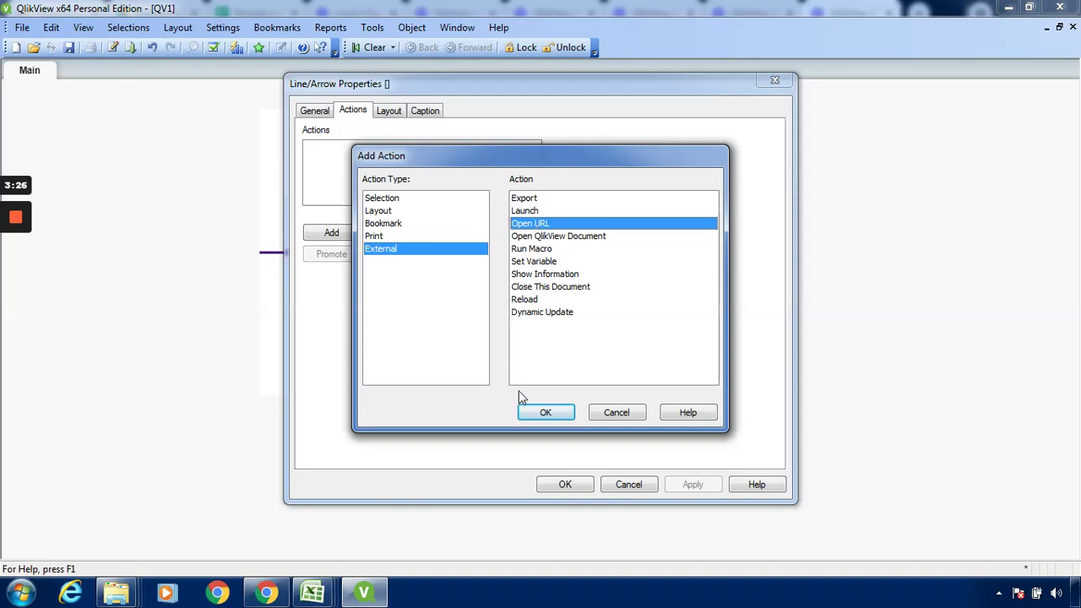
left_click(544, 413)
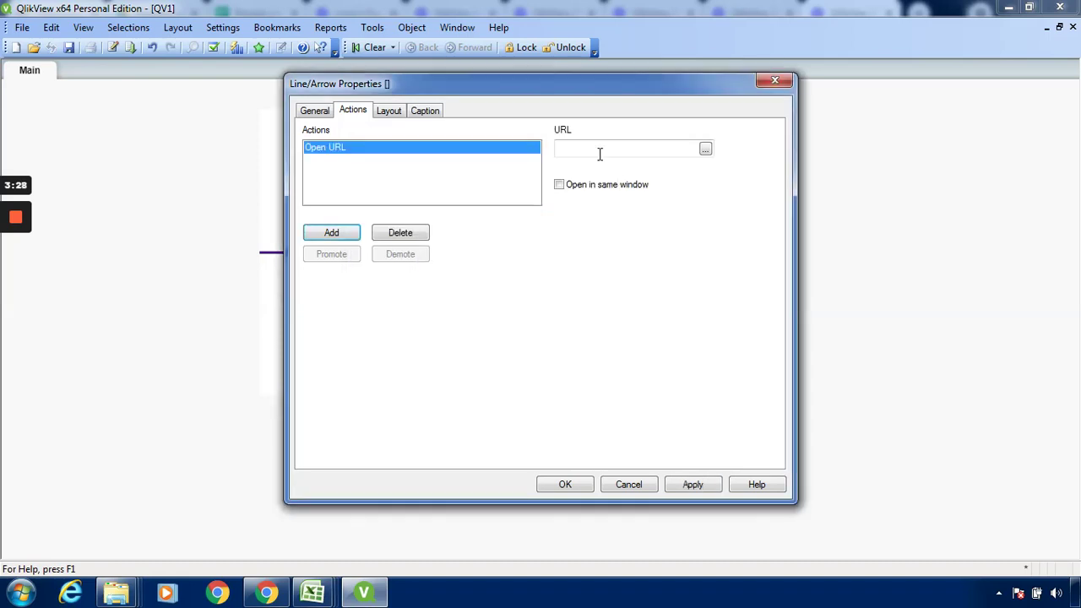
left_click(599, 154)
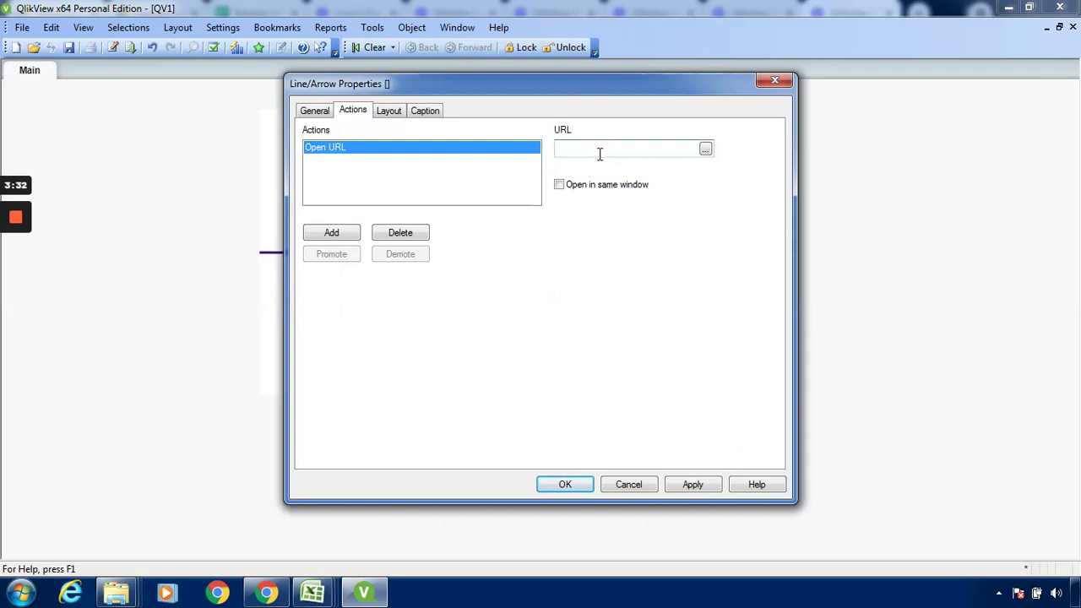
type("www.google.com")
left_click(692, 488)
left_click(628, 149)
left_click(691, 485)
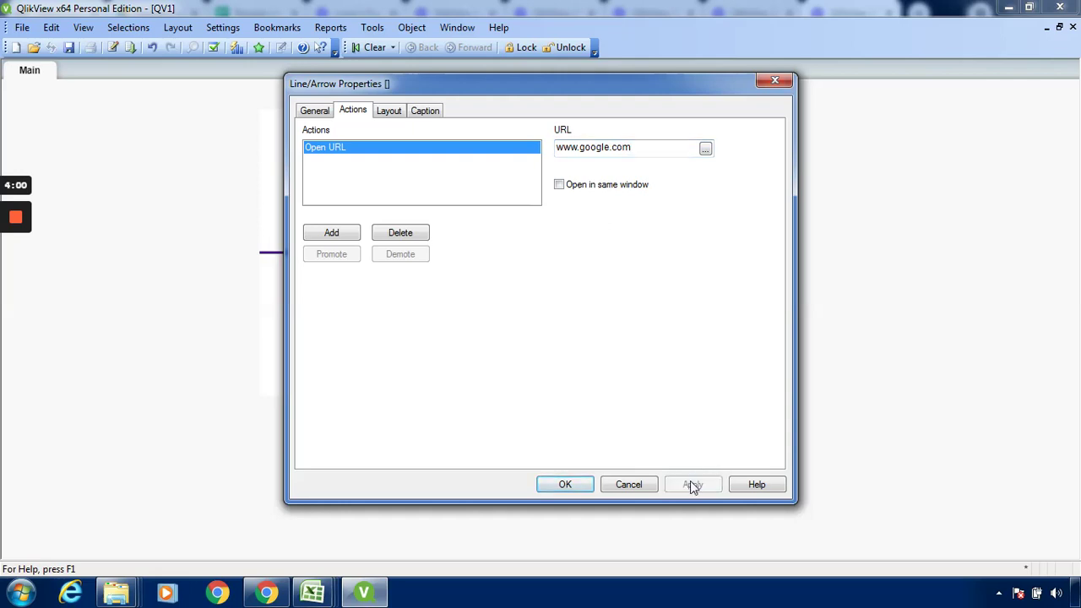
left_click(564, 485)
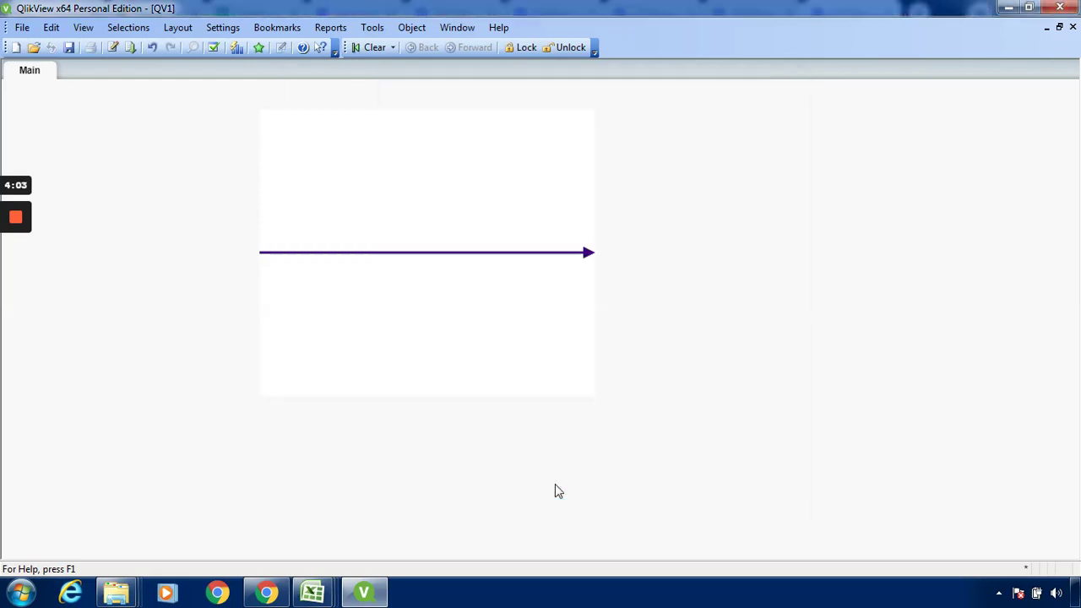
Step: Test the arrow's link twice in the browser, returning to the QlikView sheet each time
left_click(572, 258)
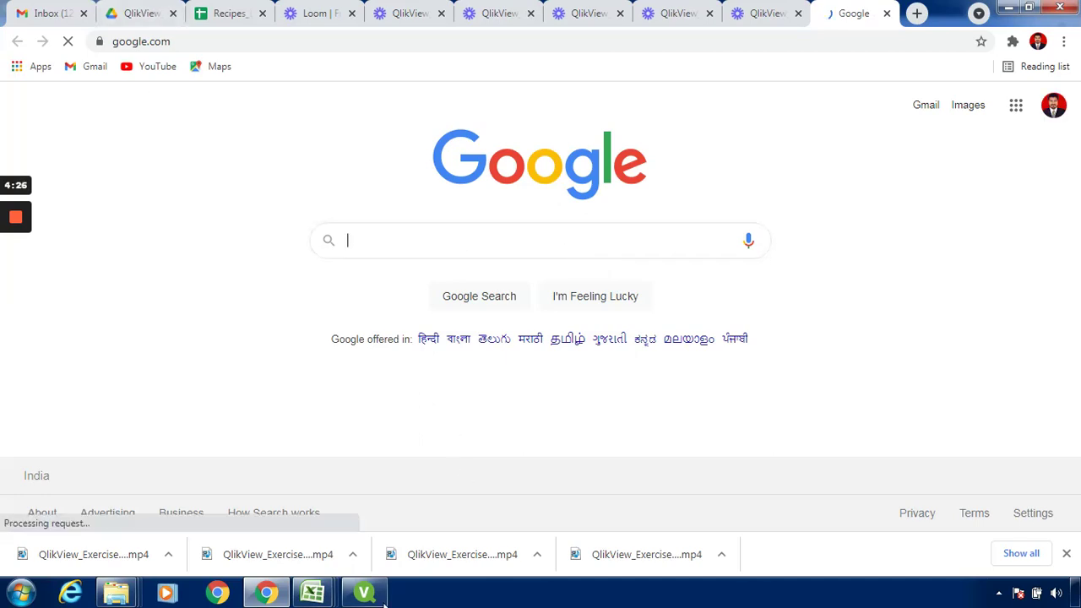
left_click(354, 519)
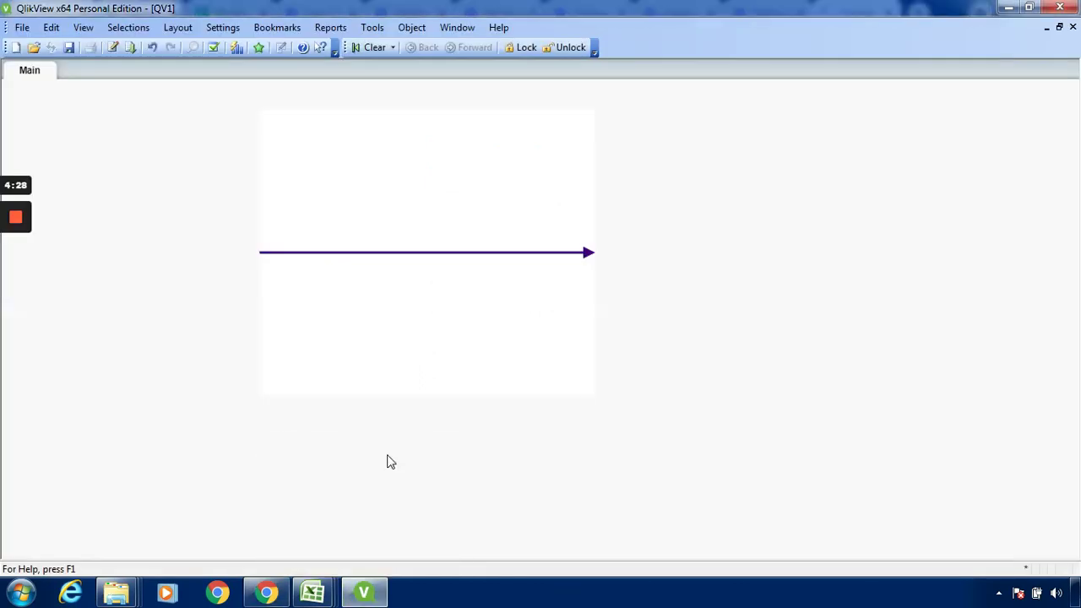
left_click(553, 261)
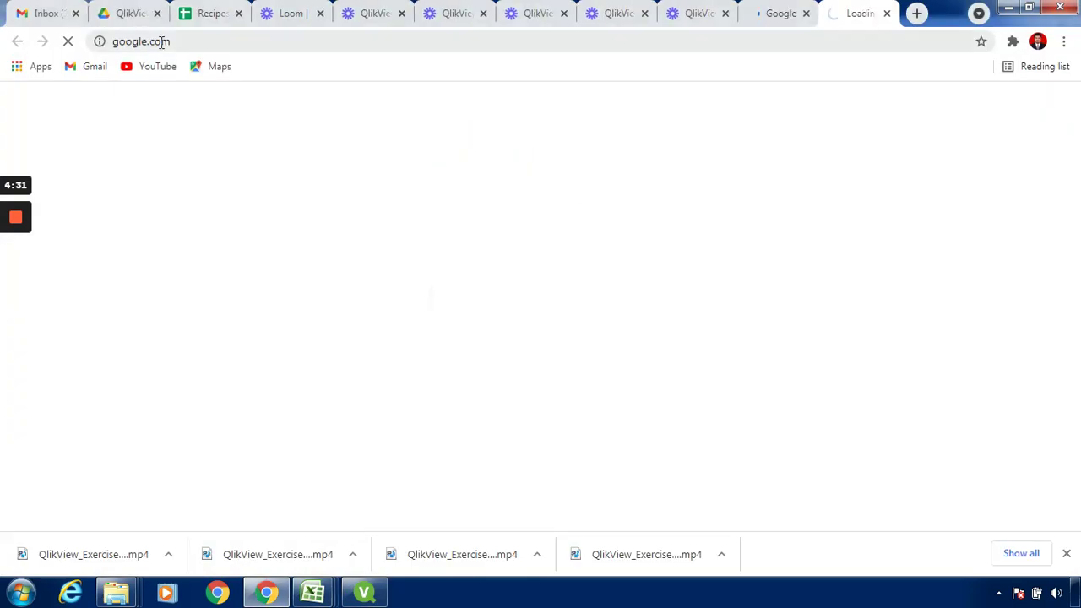
mouse_move(379, 525)
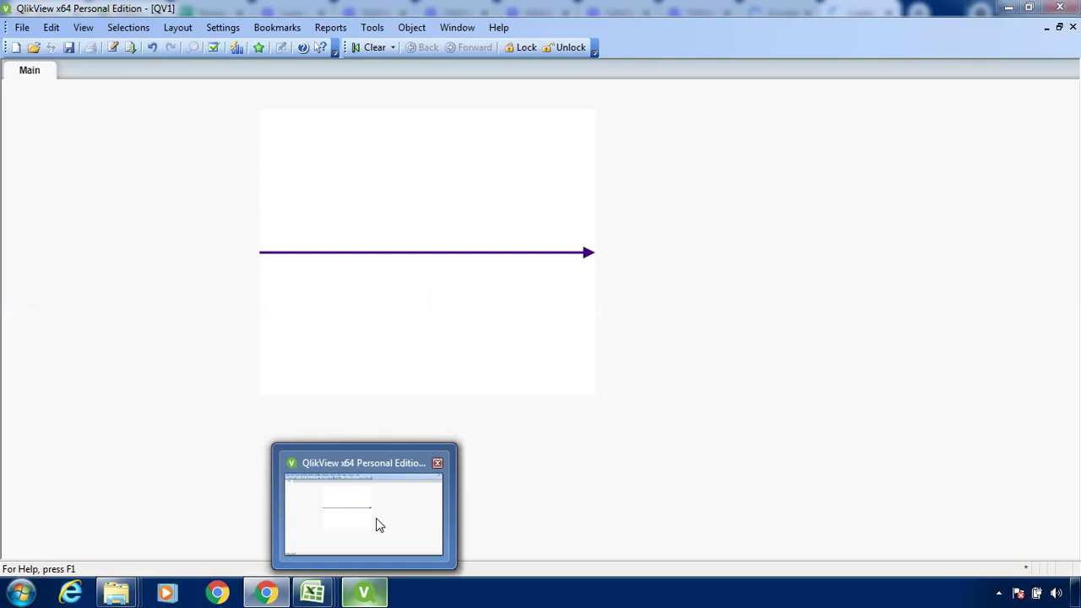
left_click(379, 525)
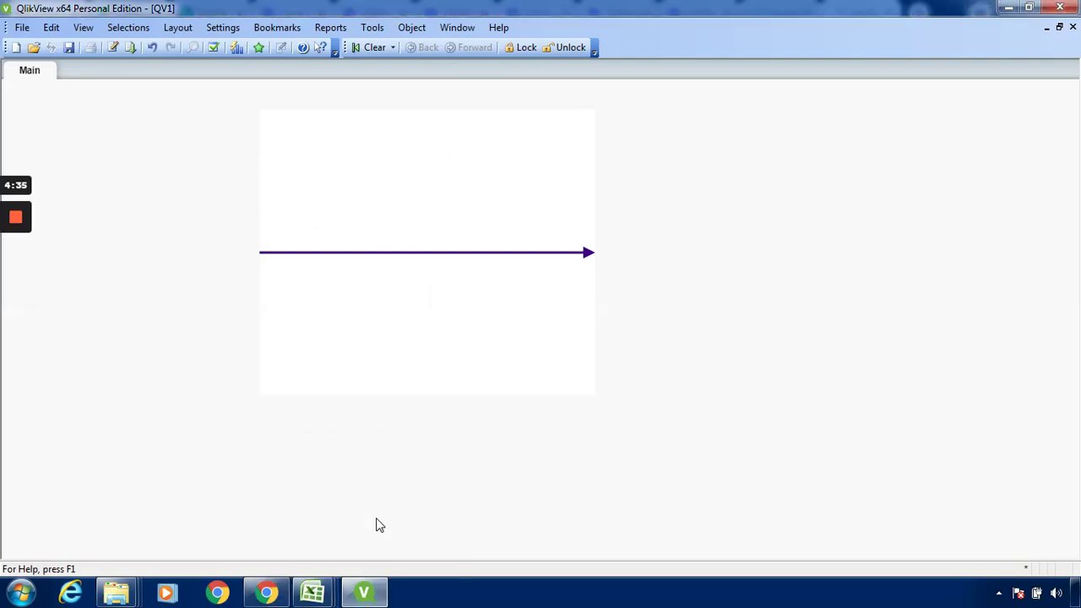